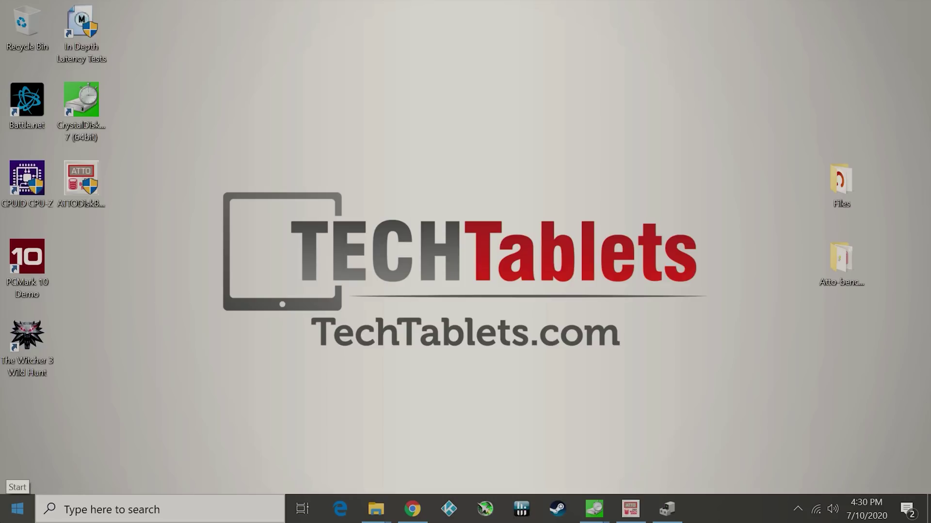
# Check the removal and write-caching policies of the Sabrent ROCKET-XTRM-Q disk drive in Device Manager, and close it.
pyautogui.rightClick(16, 509)
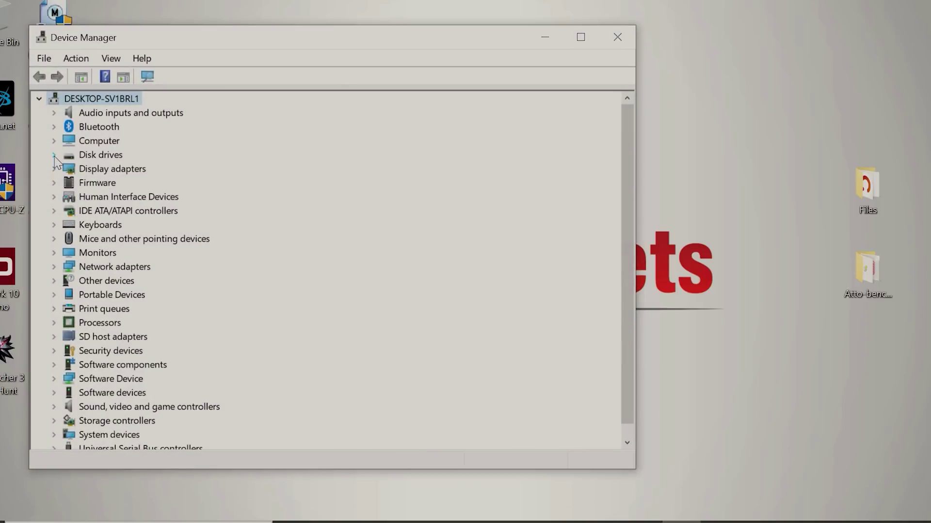
pyautogui.click(54, 155)
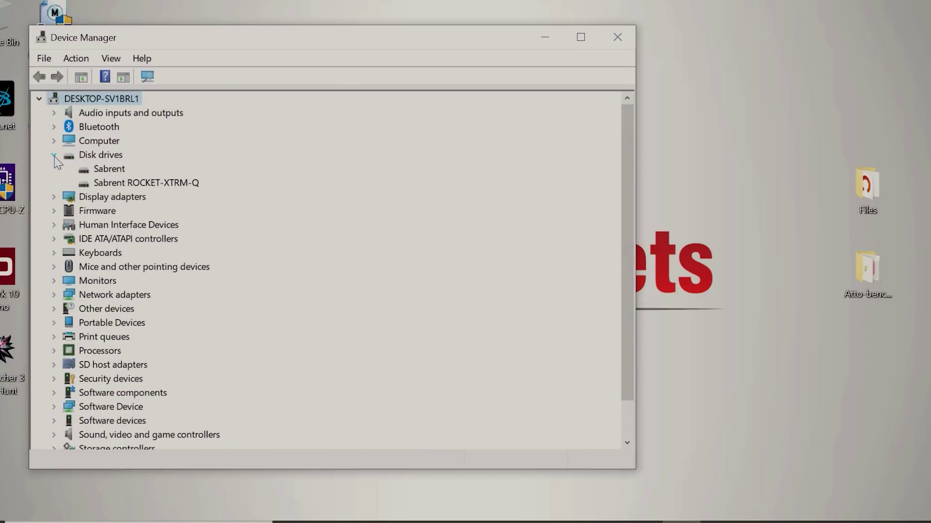
pyautogui.click(114, 184)
pyautogui.rightClick(114, 185)
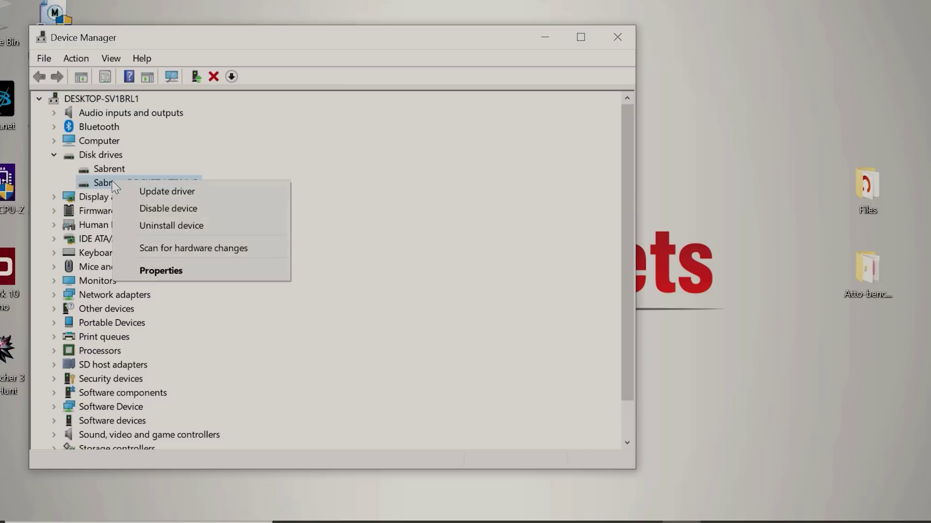
pyautogui.click(174, 271)
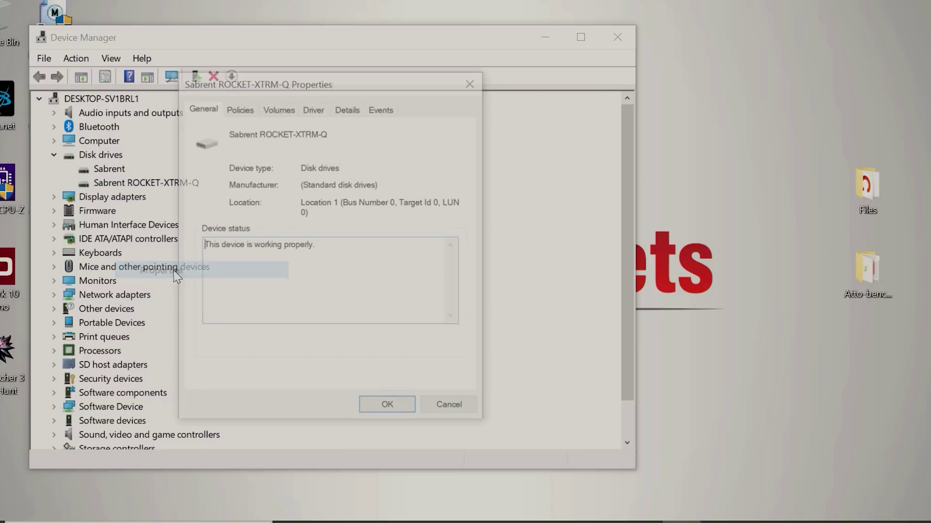
pyautogui.click(249, 111)
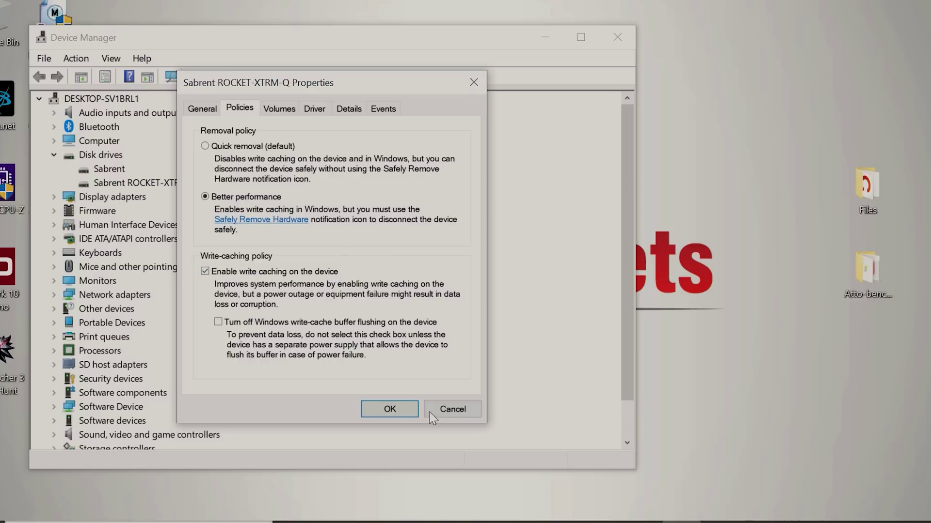
pyautogui.click(389, 413)
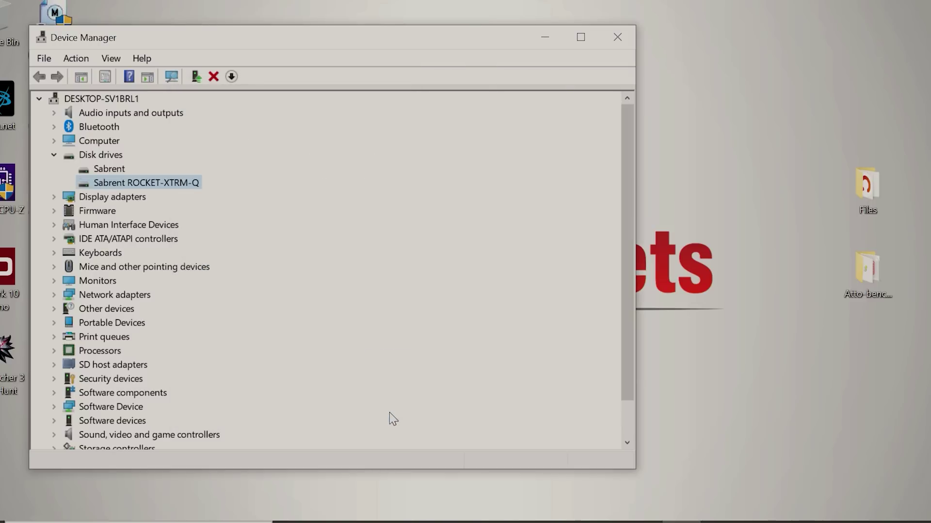
pyautogui.click(629, 31)
# Bring up the Thunderbolt 3 and USB 3.2 Gen 2 CrystalDiskMark results together with the ATTO Disk Benchmark results.
pyautogui.moveTo(606, 519)
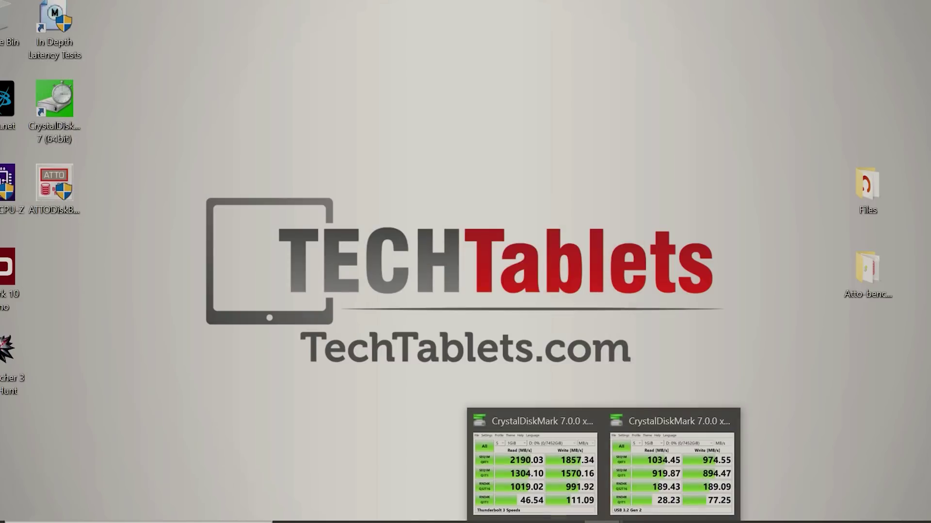
pyautogui.click(564, 462)
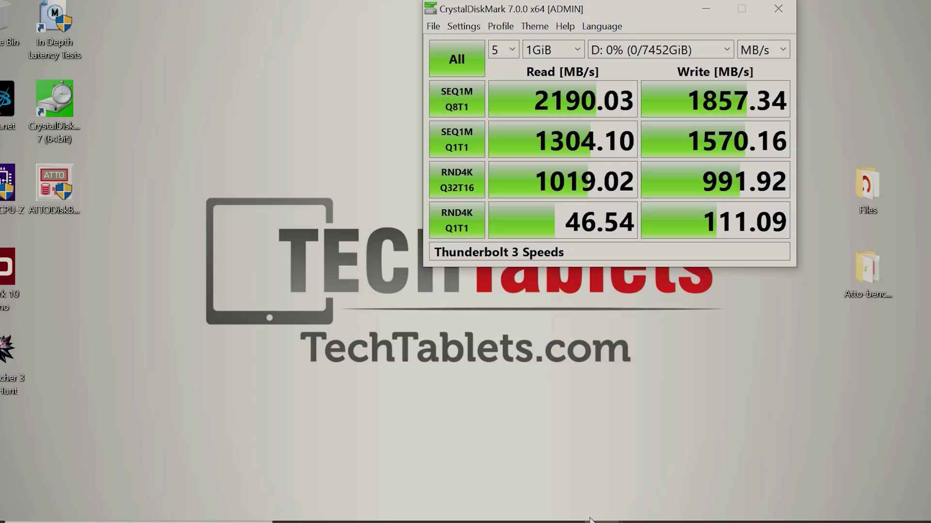
pyautogui.moveTo(606, 520)
pyautogui.click(724, 473)
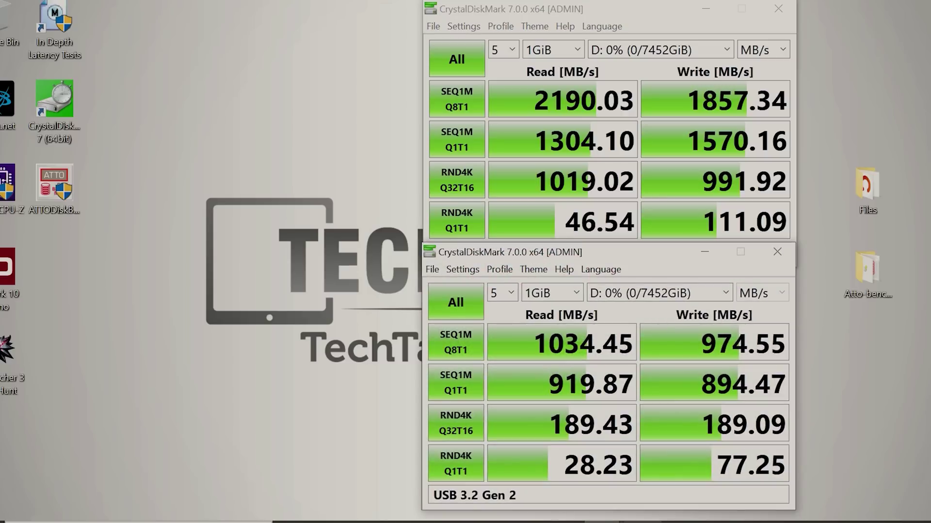
pyautogui.click(399, 522)
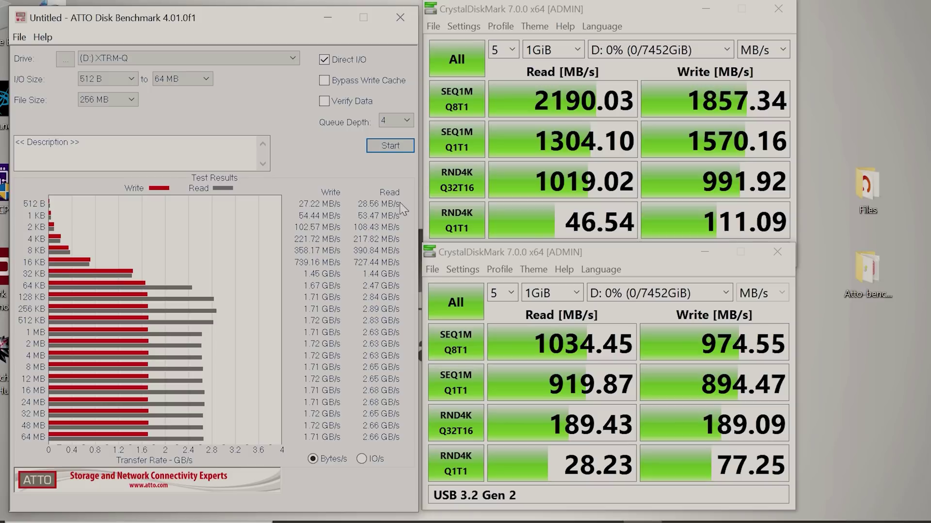
# Compare the Thunderbolt 3 CrystalDiskMark results with the USB 3.2 Gen 2 ones, moving the USB window up and inspecting its SEQ1M Q8T1 details.
pyautogui.click(499, 10)
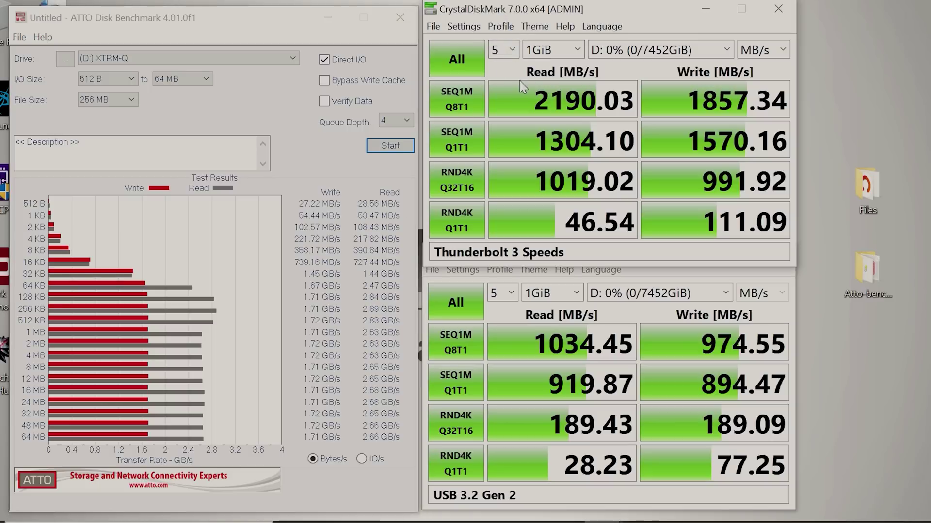
pyautogui.moveTo(530, 100)
pyautogui.click(668, 278)
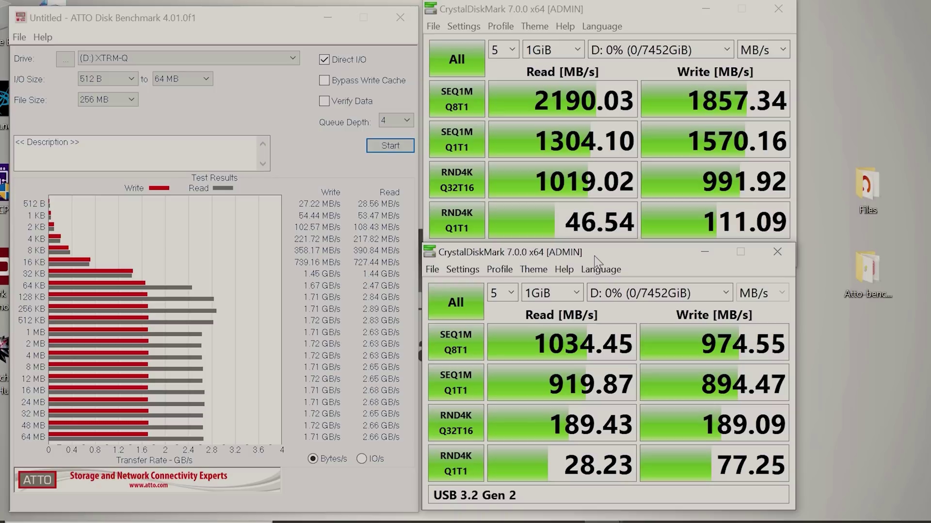
pyautogui.moveTo(594, 257); pyautogui.dragTo(590, 88)
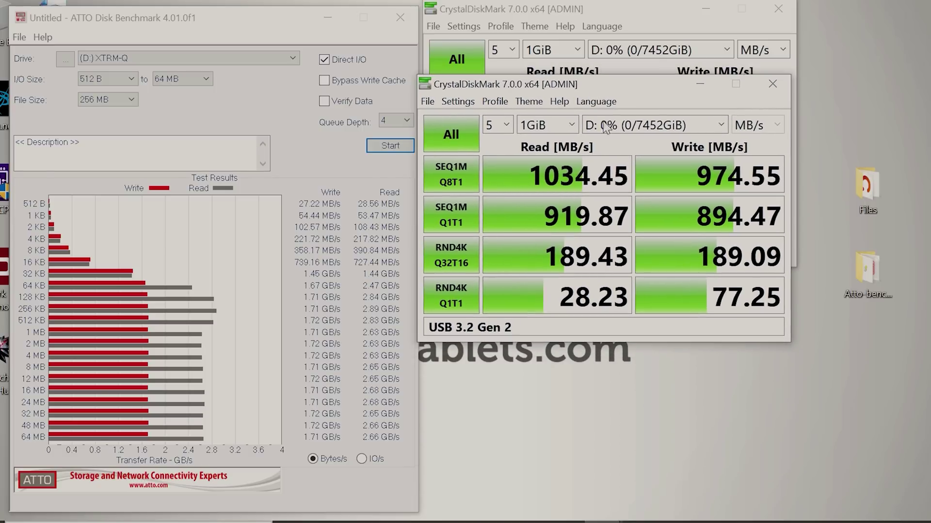
pyautogui.moveTo(562, 182)
pyautogui.moveTo(738, 178)
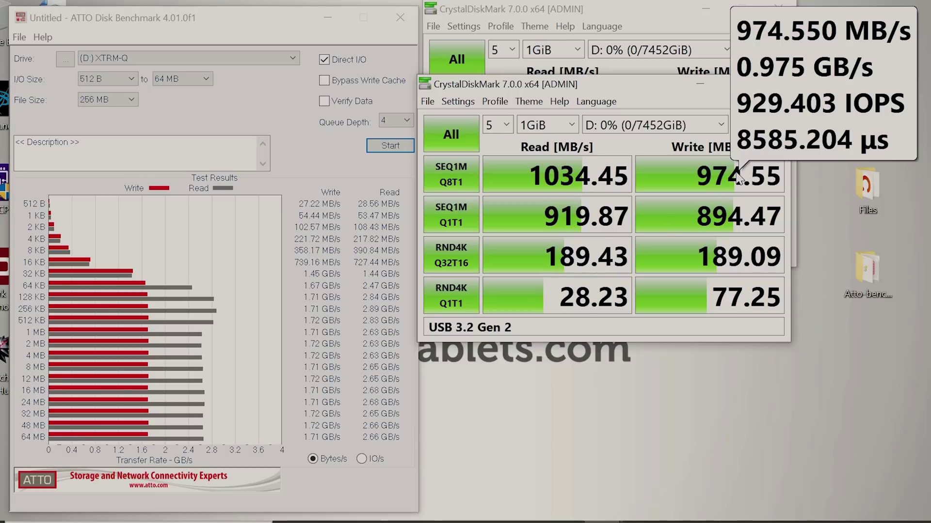
pyautogui.moveTo(614, 178)
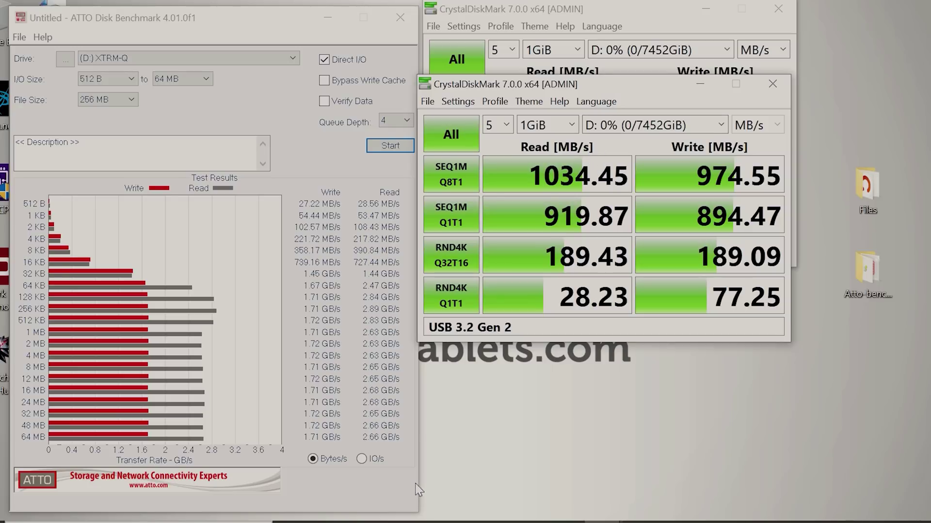
# Switch to the Sabrent Rocket Q page in Chrome and review the maximum sequential speeds and the specification table through warranty and TBW.
pyautogui.moveTo(408, 522)
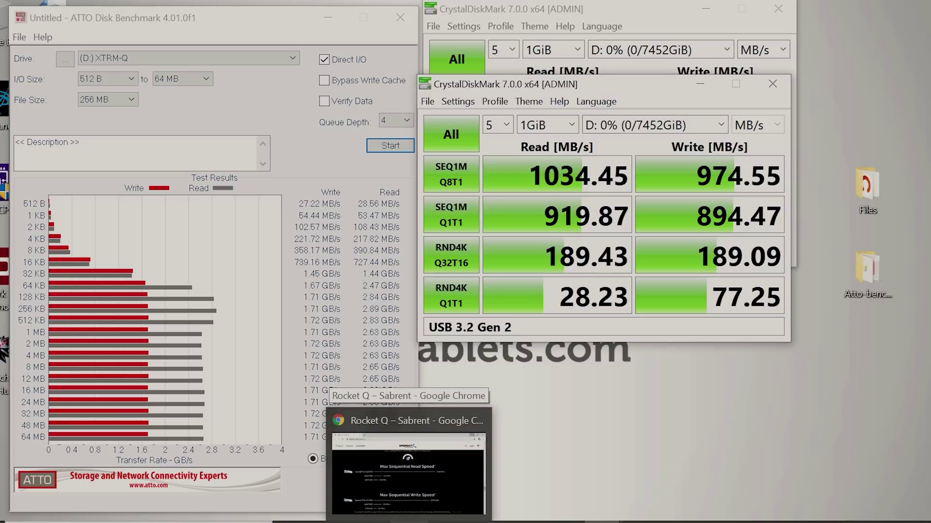
pyautogui.click(409, 466)
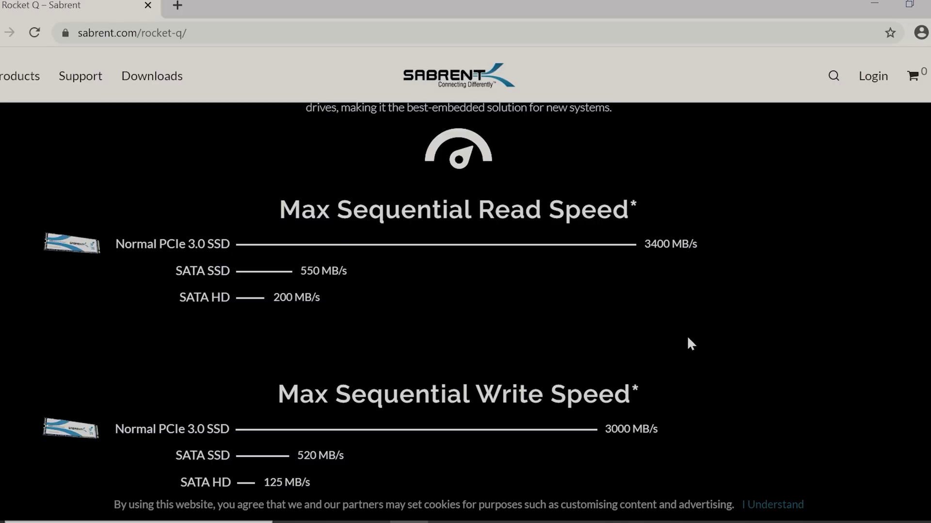
pyautogui.scroll(-2, 678, 359)
pyautogui.scroll(7, 674, 377)
pyautogui.scroll(10, 675, 381)
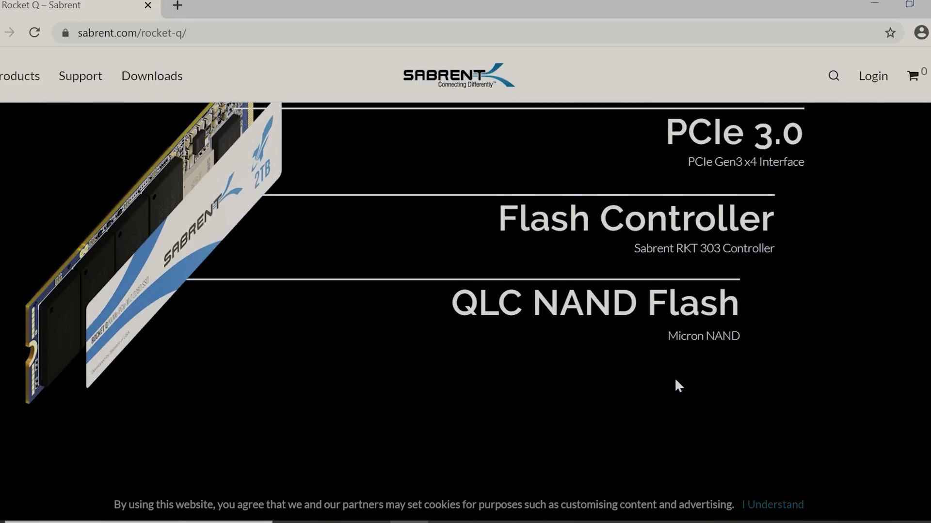
pyautogui.scroll(-10, 676, 380)
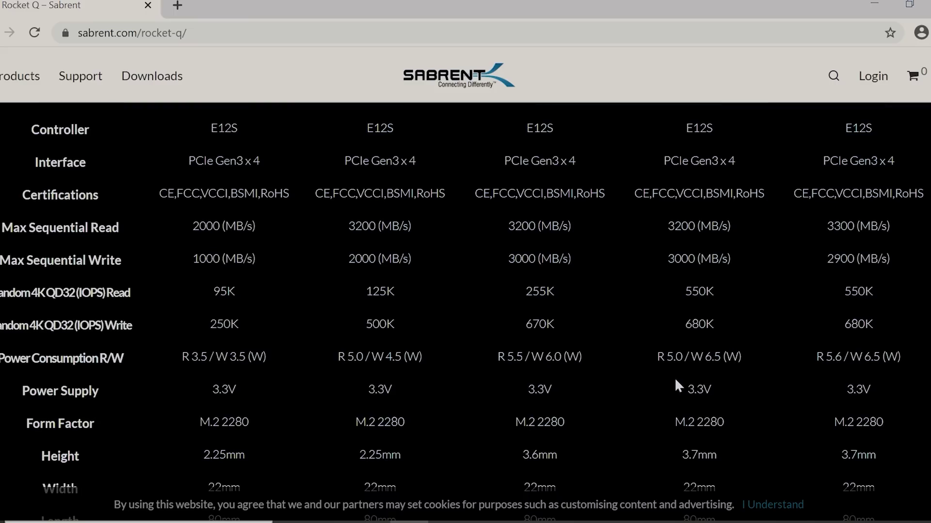
pyautogui.scroll(-5, 676, 381)
pyautogui.scroll(-2, 675, 381)
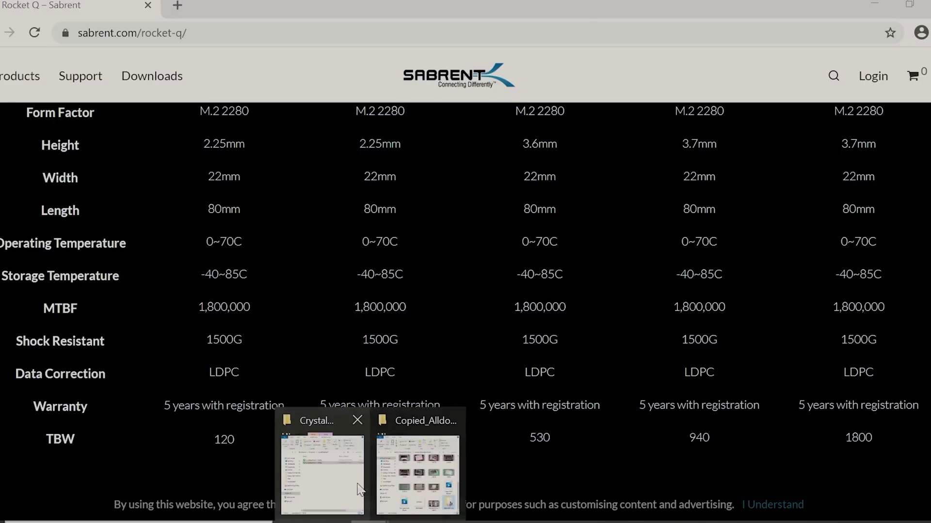
# Switch to the CrystalDiskMark7 File Explorer window and open the XTRM-Q (D:) drive from This PC.
pyautogui.click(323, 436)
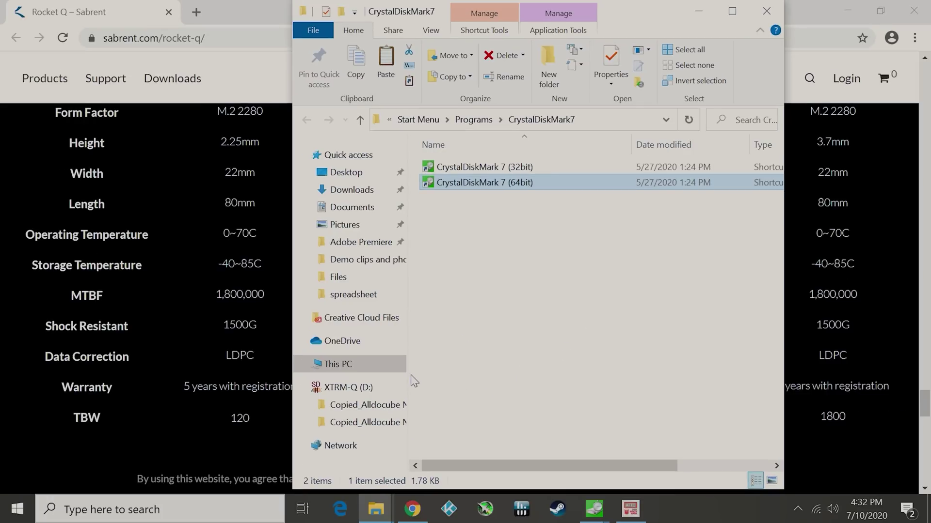
pyautogui.click(344, 367)
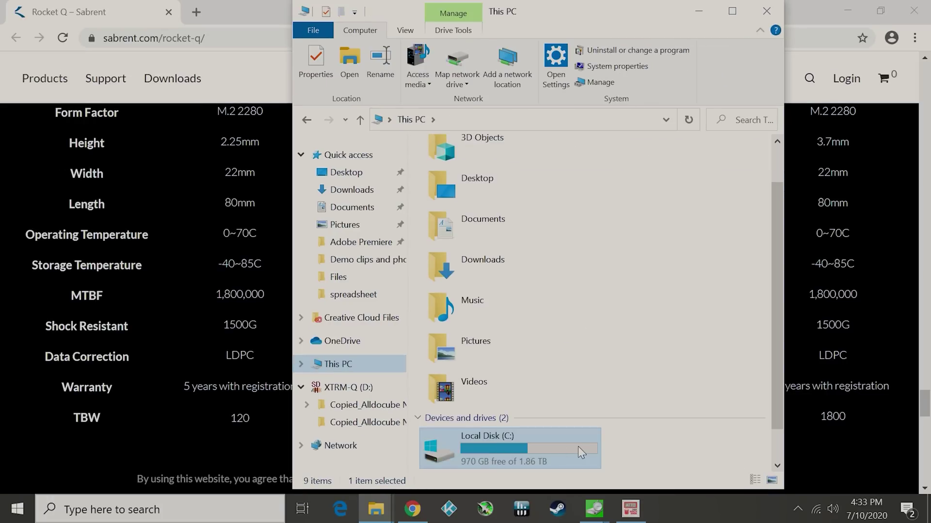
pyautogui.scroll(-1, 578, 421)
pyautogui.click(515, 456)
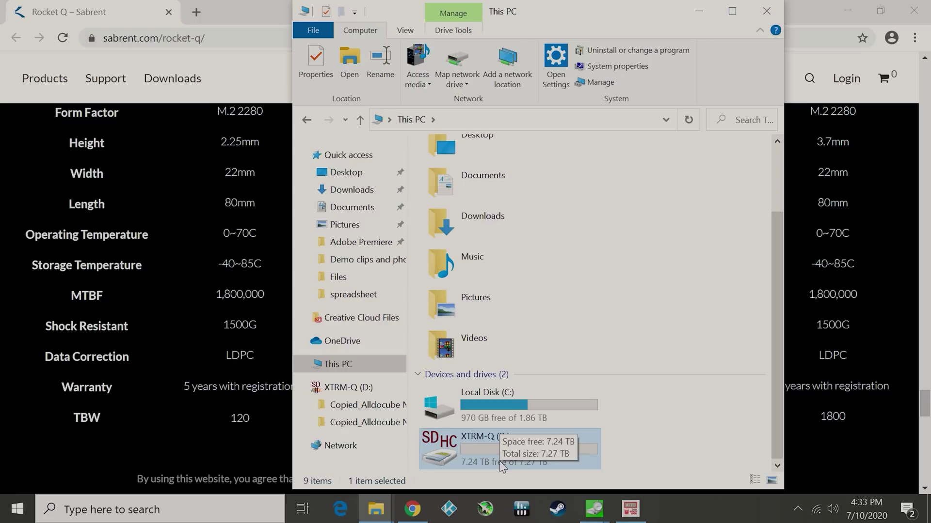
pyautogui.doubleClick(499, 461)
# Minimize the Chrome, ATTO Disk Benchmark and XTRM-Q (D:) windows to clear the desktop.
pyautogui.click(854, 4)
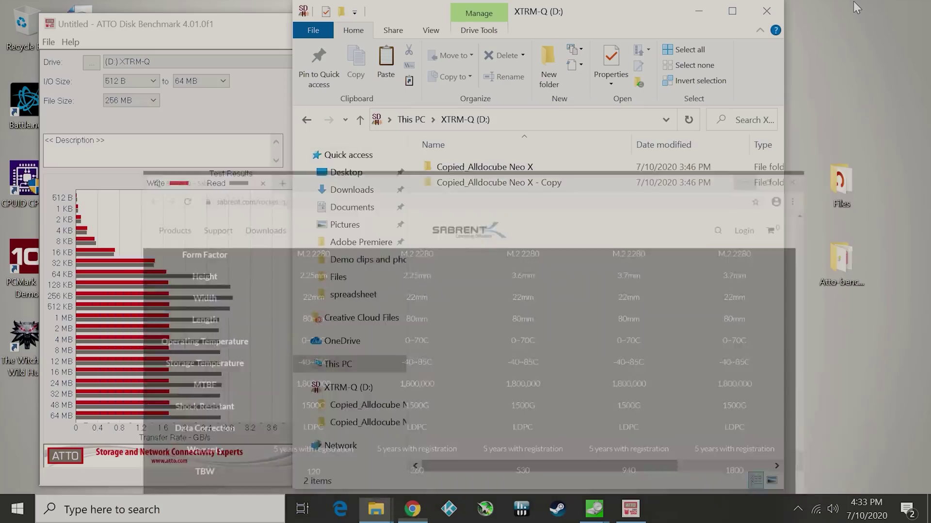
pyautogui.click(281, 24)
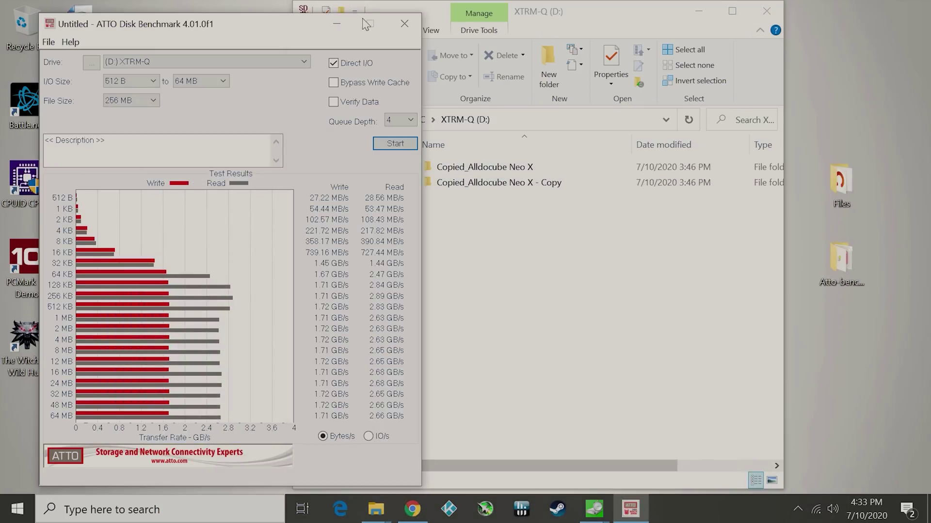
pyautogui.click(337, 23)
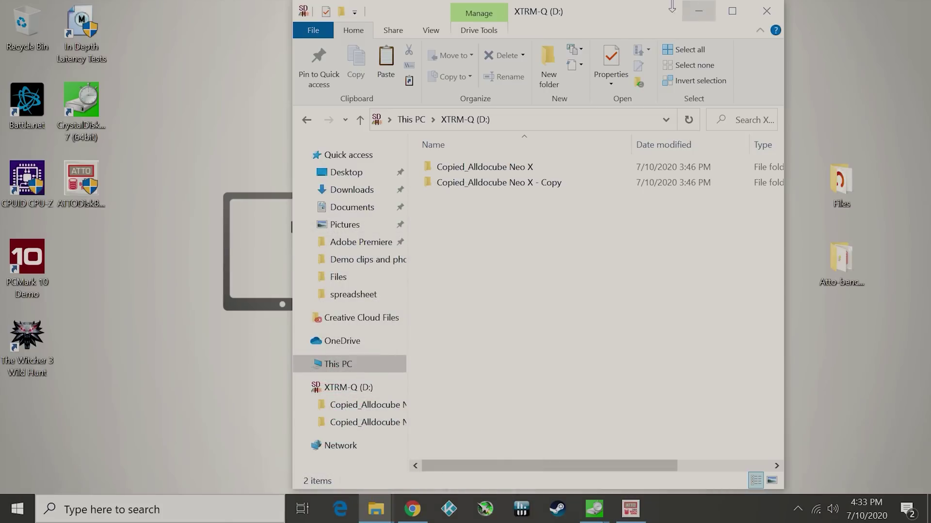
pyautogui.click(698, 10)
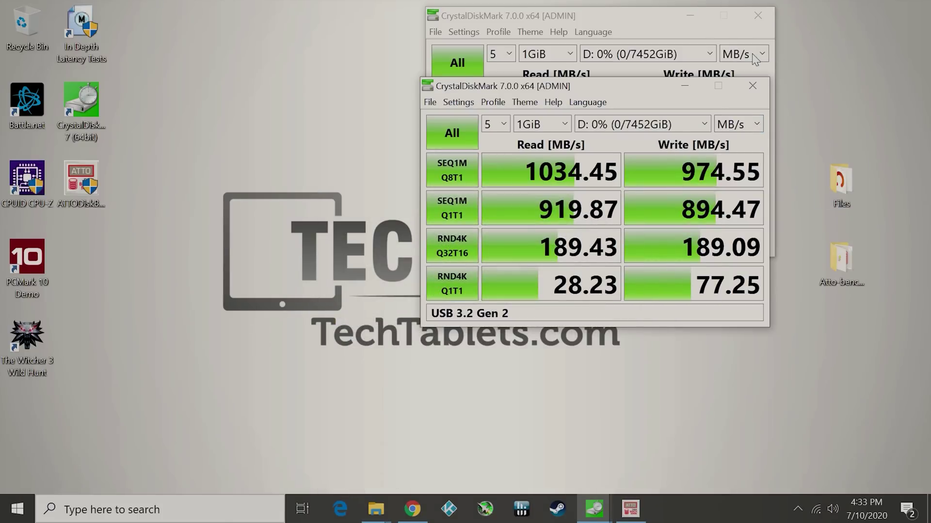
# Copy the Copied_Alldocube Neo X folder from Adobe Premiere Pro Auto-Save inside the desktop's Files folder.
pyautogui.click(844, 173)
pyautogui.doubleClick(844, 173)
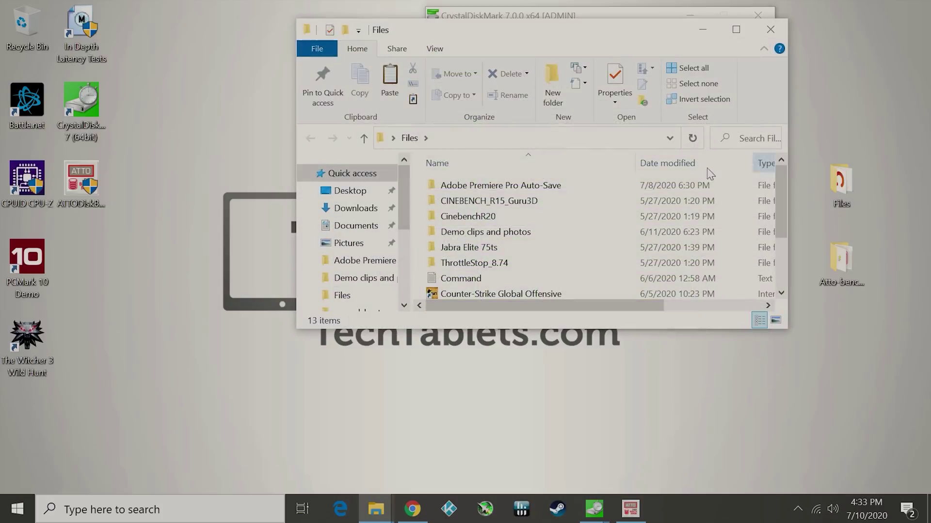
pyautogui.doubleClick(485, 184)
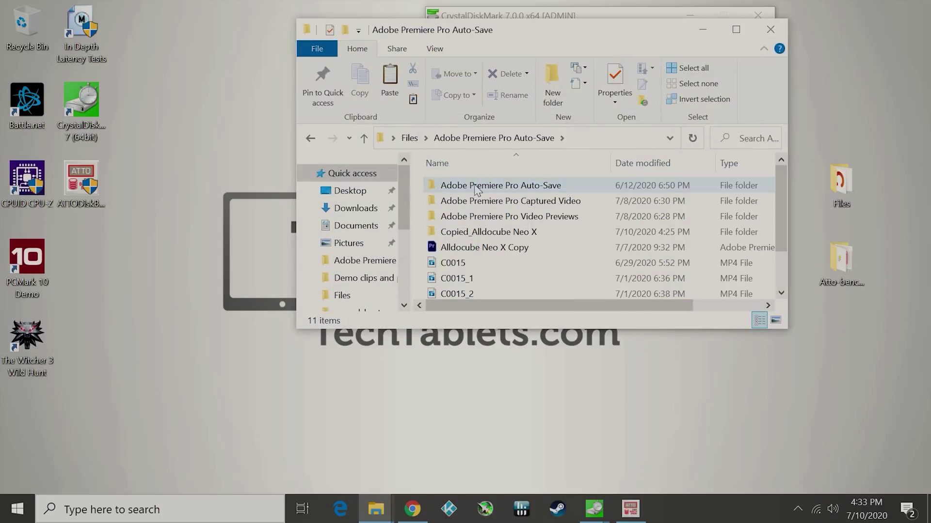
pyautogui.rightClick(498, 237)
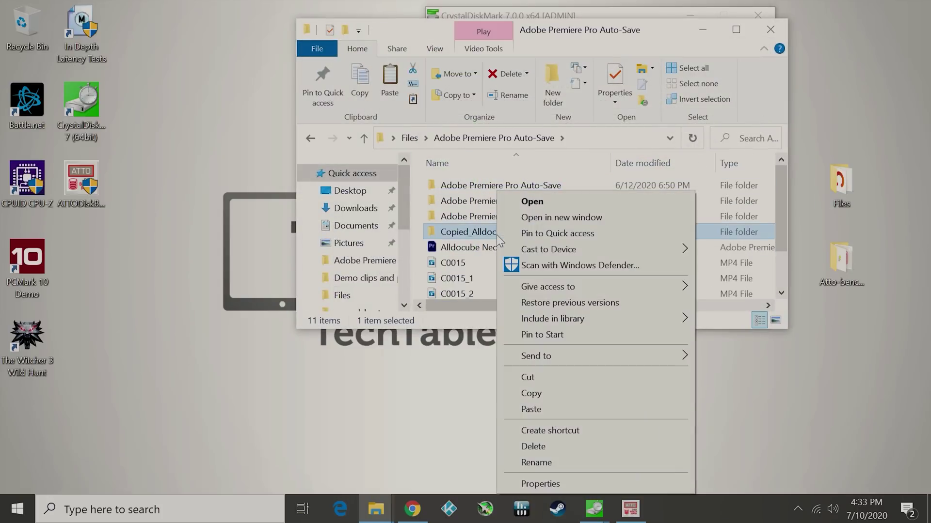
pyautogui.click(585, 393)
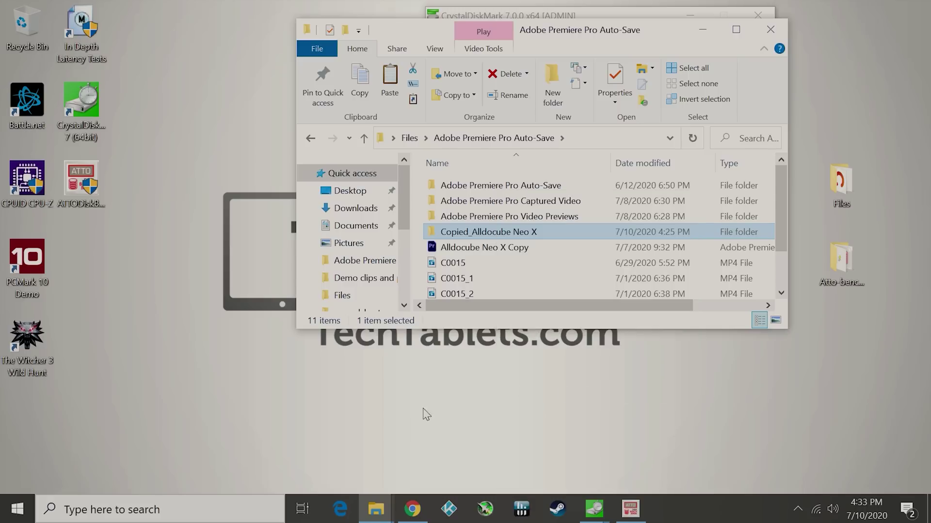
# Paste the copied folder into the root of the XTRM-Q (D:) drive.
pyautogui.click(374, 514)
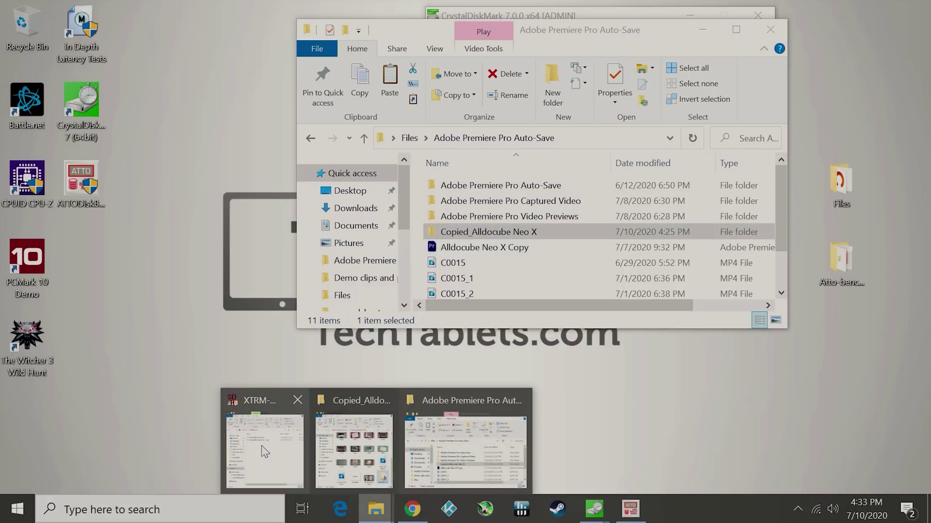
pyautogui.click(261, 446)
pyautogui.rightClick(481, 269)
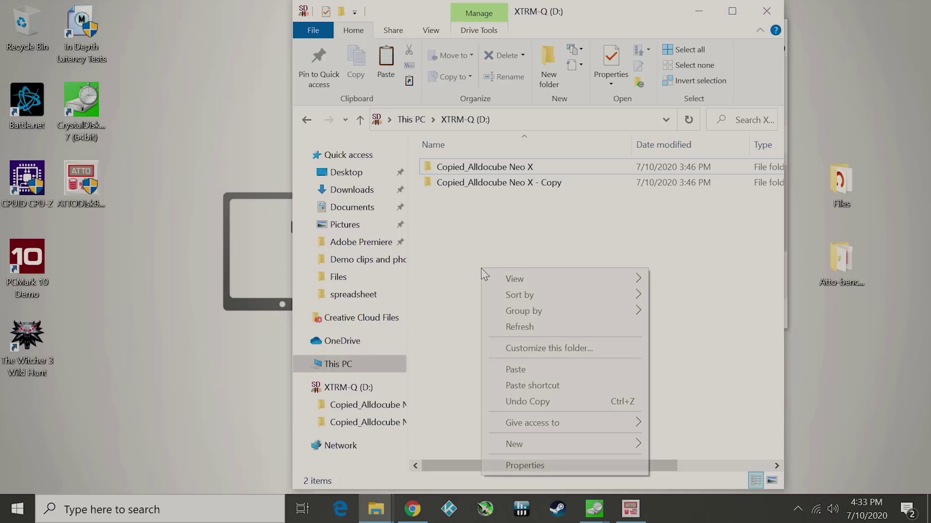
pyautogui.click(545, 370)
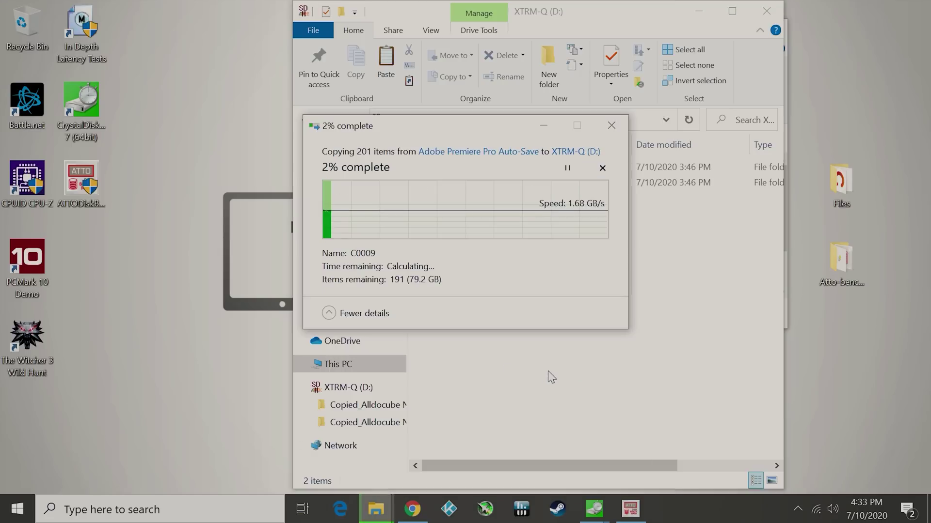